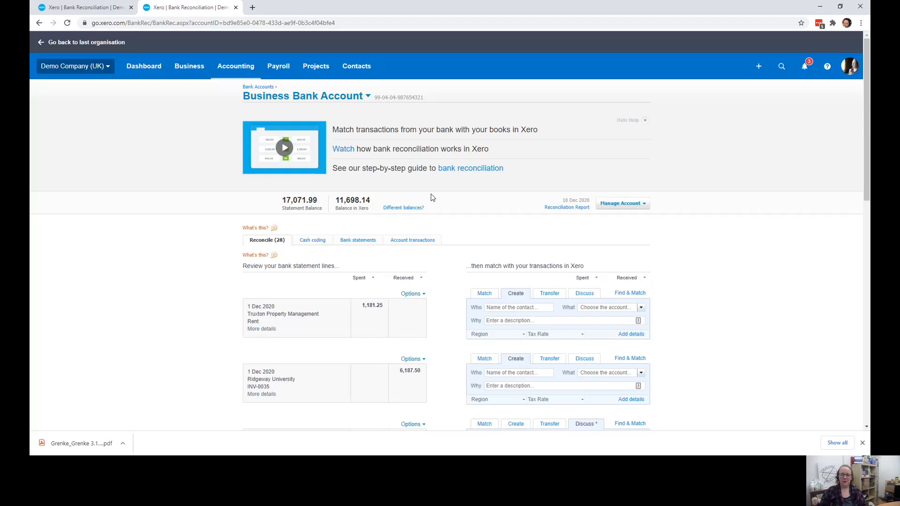
Open Find & Match for the Truxton Property Management rent line and search for matching transactions by the name "trux".
{"action": "scroll", "coordinate": [431, 199], "scroll_direction": "down", "scroll_amount": 2}
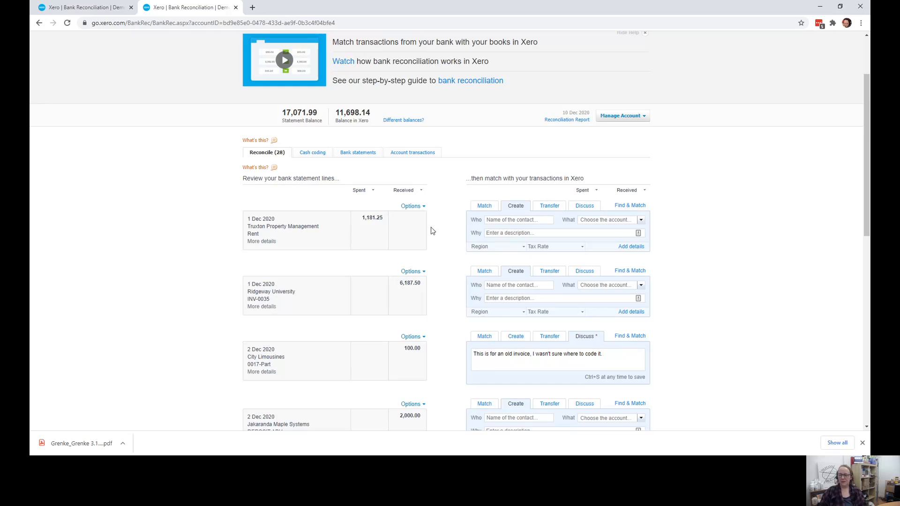
{"action": "left_click", "coordinate": [630, 205]}
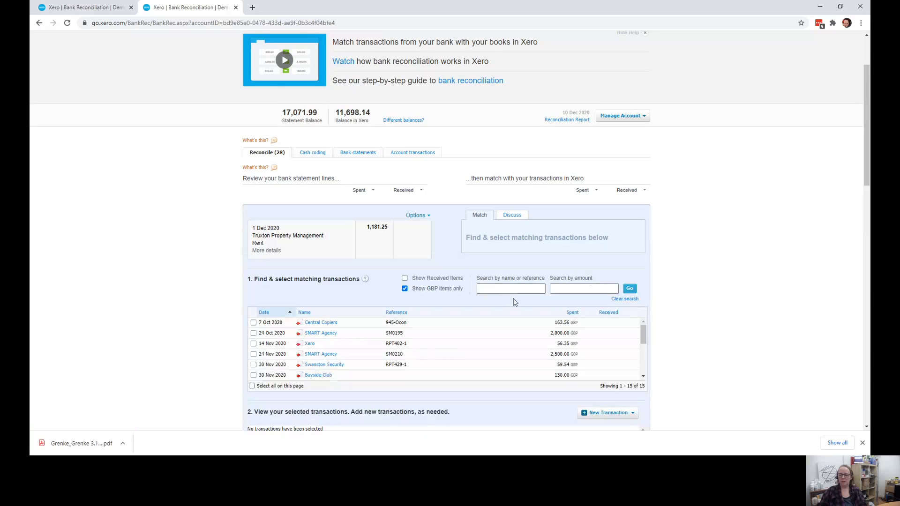
{"action": "left_click", "coordinate": [508, 288]}
{"action": "type", "text": "tr"}
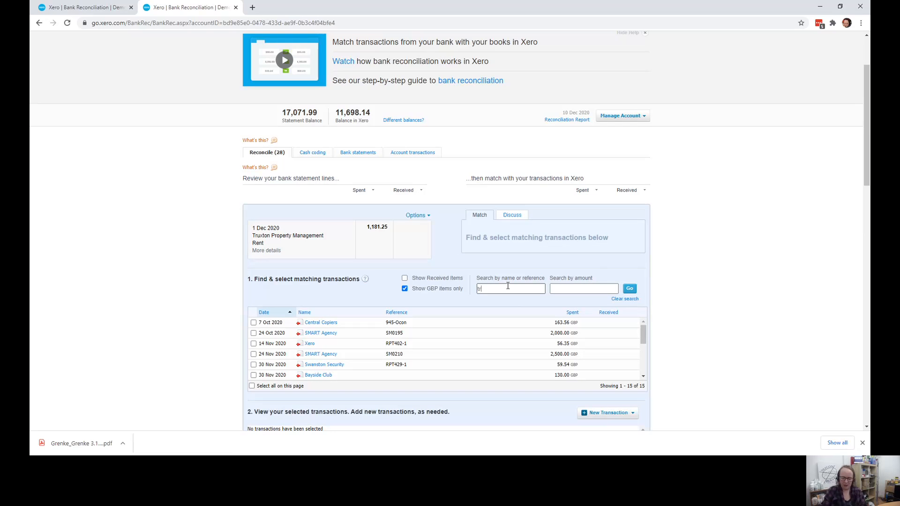
{"action": "type", "text": "ux"}
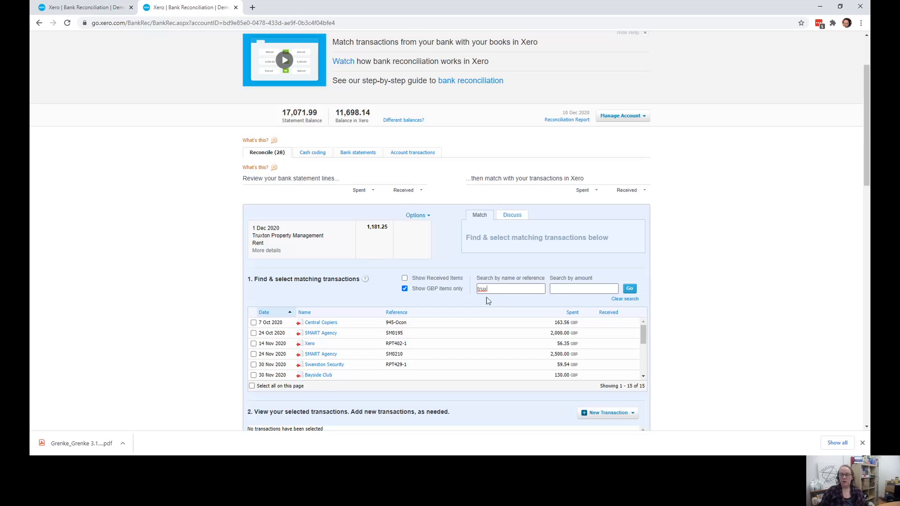
{"action": "left_click", "coordinate": [630, 289]}
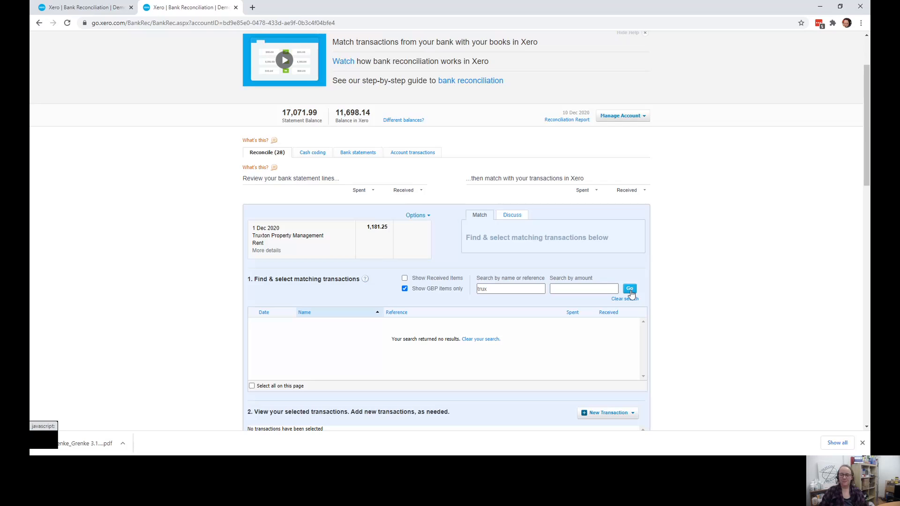
Add a new Spend Money transaction for the Truxton Property Management bank line.
{"action": "scroll", "coordinate": [629, 294], "scroll_direction": "down", "scroll_amount": 2}
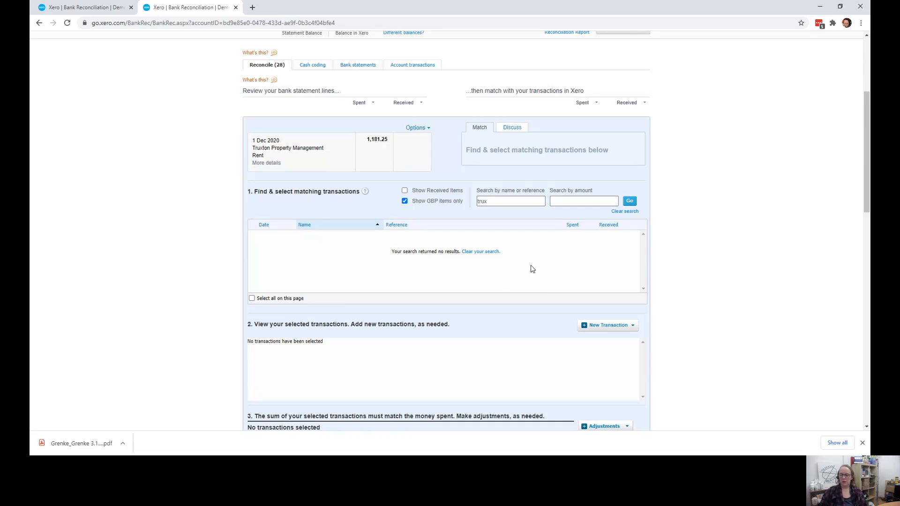
{"action": "scroll", "coordinate": [464, 287], "scroll_direction": "down", "scroll_amount": 2}
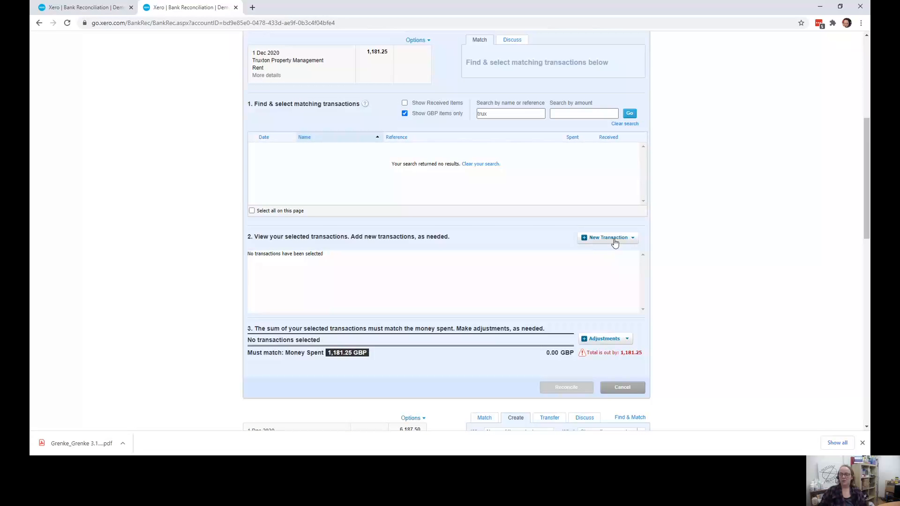
{"action": "left_click", "coordinate": [615, 242]}
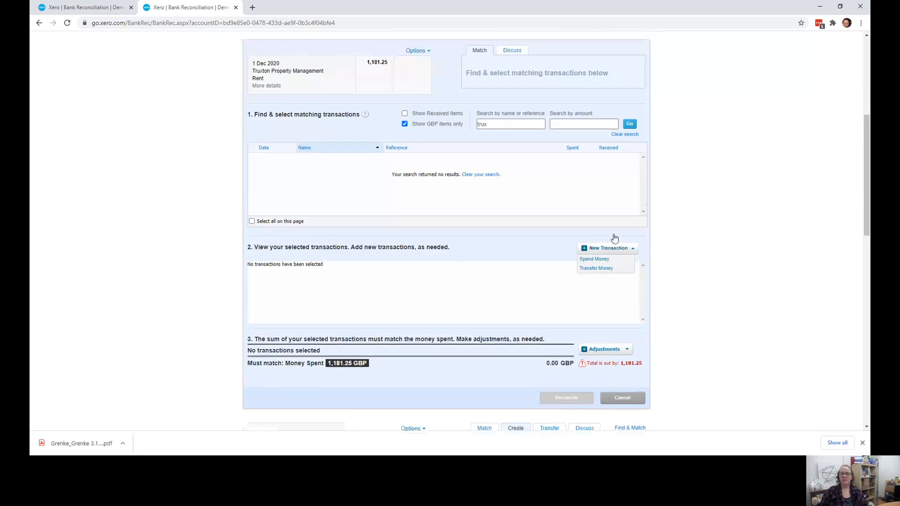
{"action": "scroll", "coordinate": [614, 242], "scroll_direction": "up", "scroll_amount": 2}
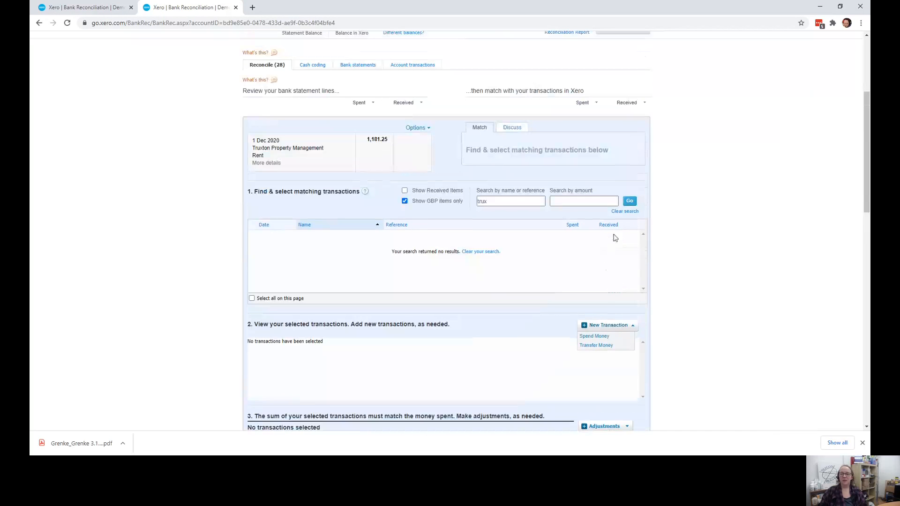
{"action": "left_click", "coordinate": [595, 337]}
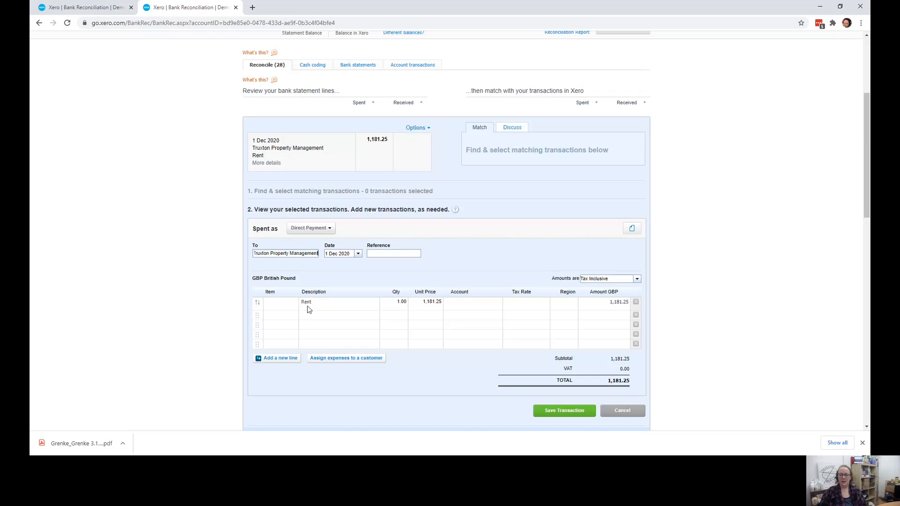
Assign the Rent line of the direct payment to the account 469 - Rent.
{"action": "left_click", "coordinate": [473, 308]}
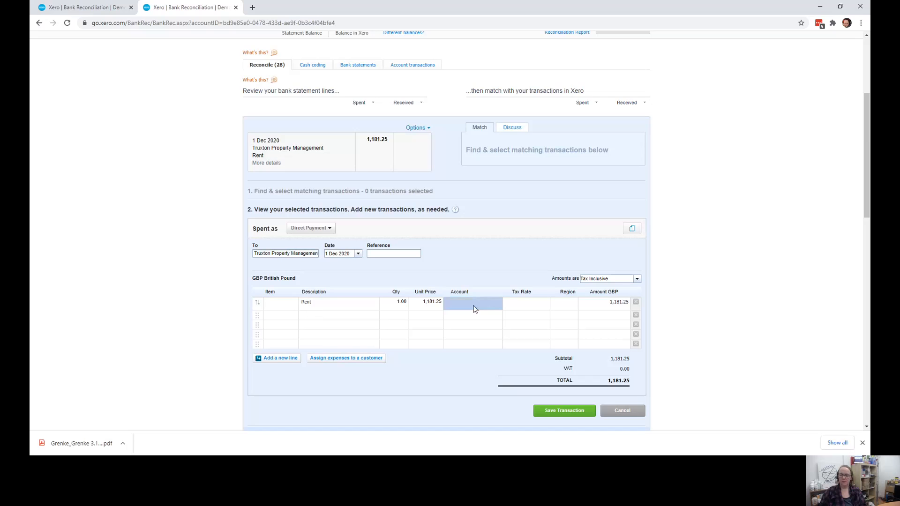
{"action": "type", "text": "Rent"}
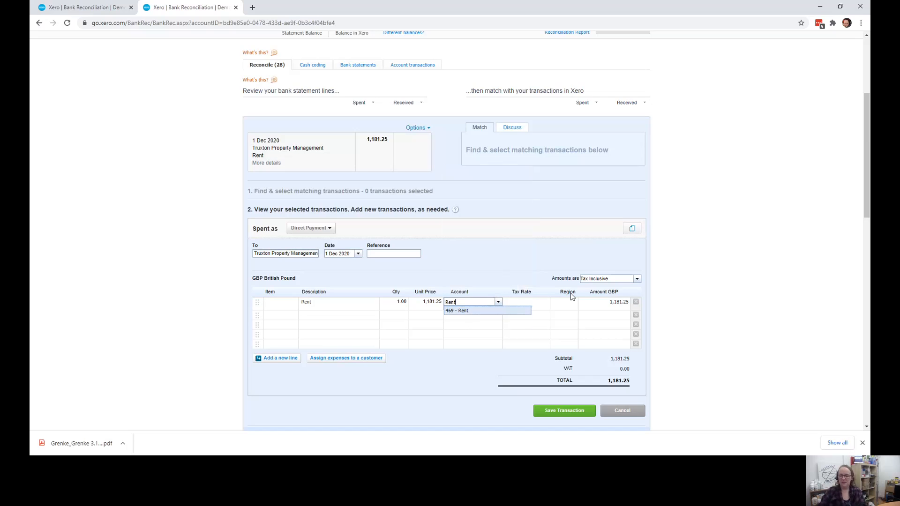
{"action": "left_click", "coordinate": [518, 311]}
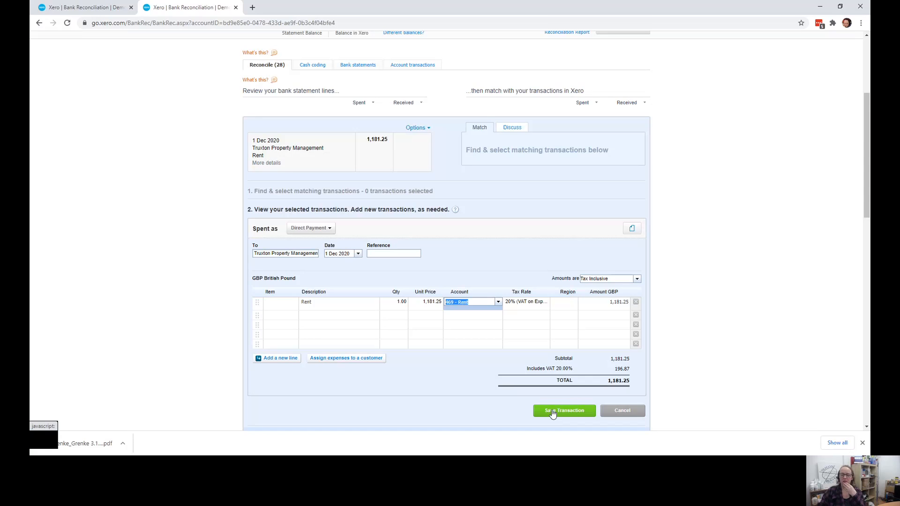
{"action": "scroll", "coordinate": [540, 261], "scroll_direction": "up", "scroll_amount": 4}
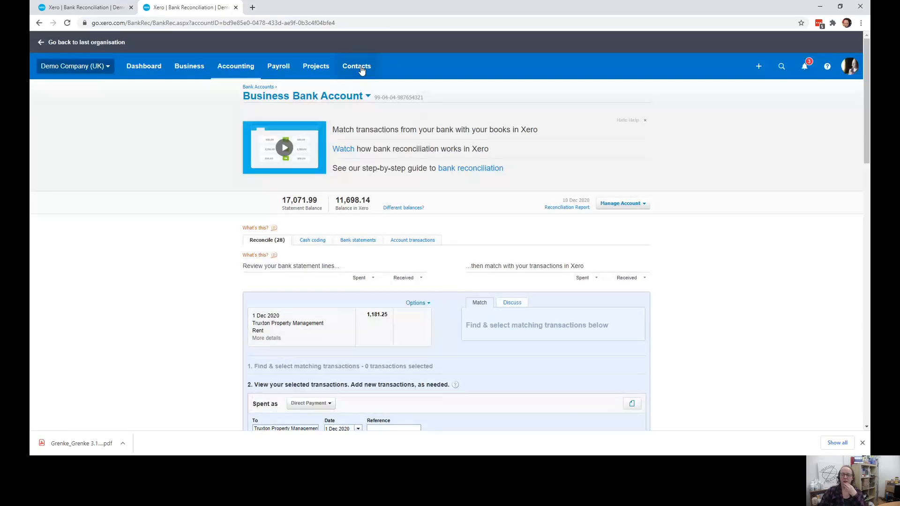
{"action": "scroll", "coordinate": [460, 323], "scroll_direction": "down", "scroll_amount": 2}
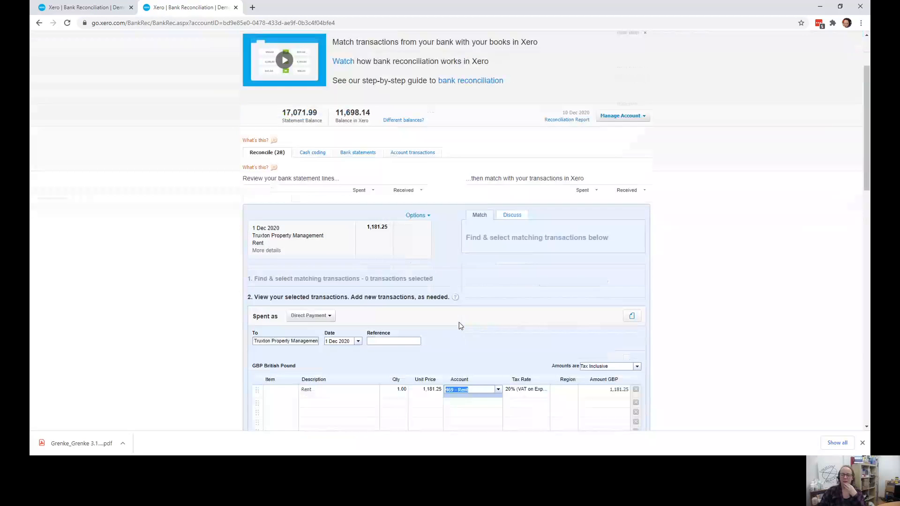
{"action": "scroll", "coordinate": [459, 326], "scroll_direction": "down", "scroll_amount": 2}
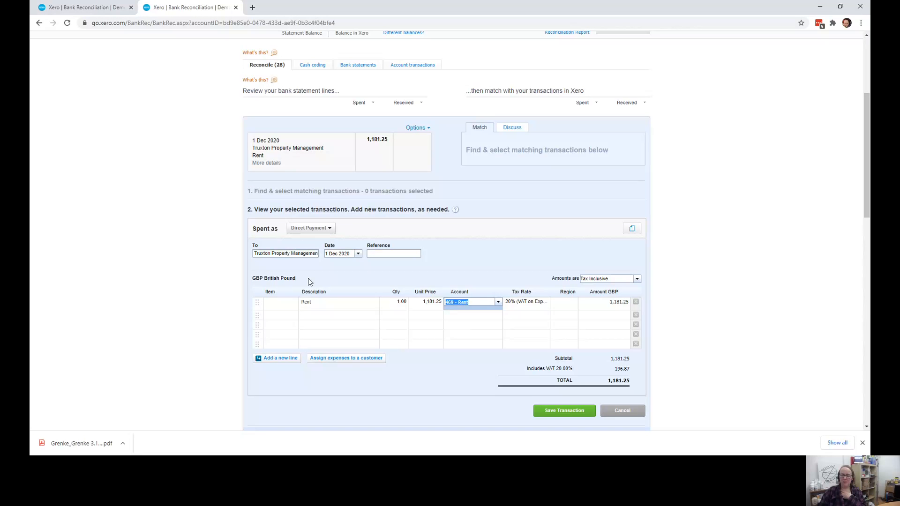
Change the transaction's payment type to Prepayment and assign its Rent line to the account 469 - Rent.
{"action": "scroll", "coordinate": [308, 281], "scroll_direction": "down", "scroll_amount": 1}
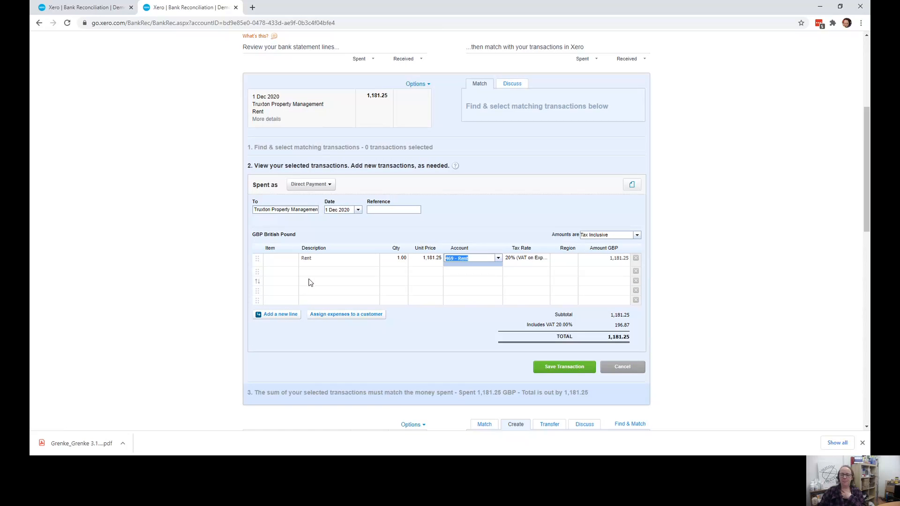
{"action": "left_click", "coordinate": [330, 184]}
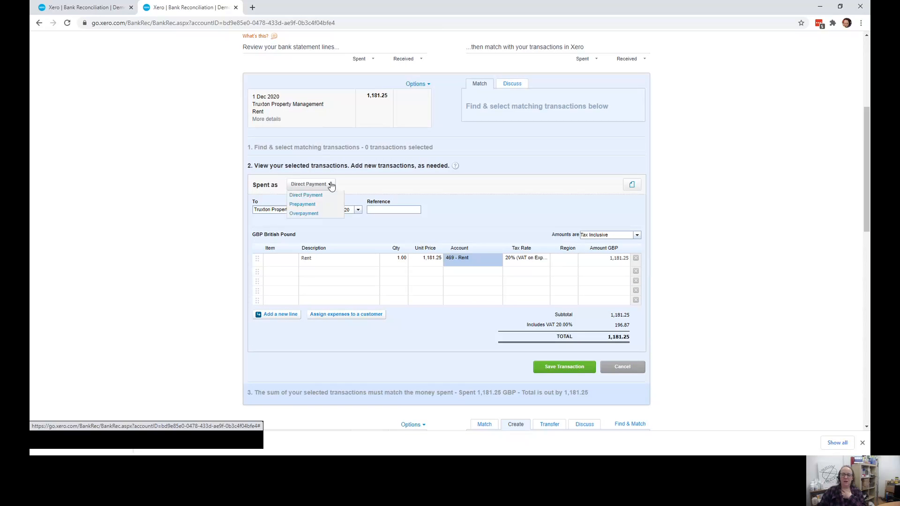
{"action": "left_click", "coordinate": [316, 209]}
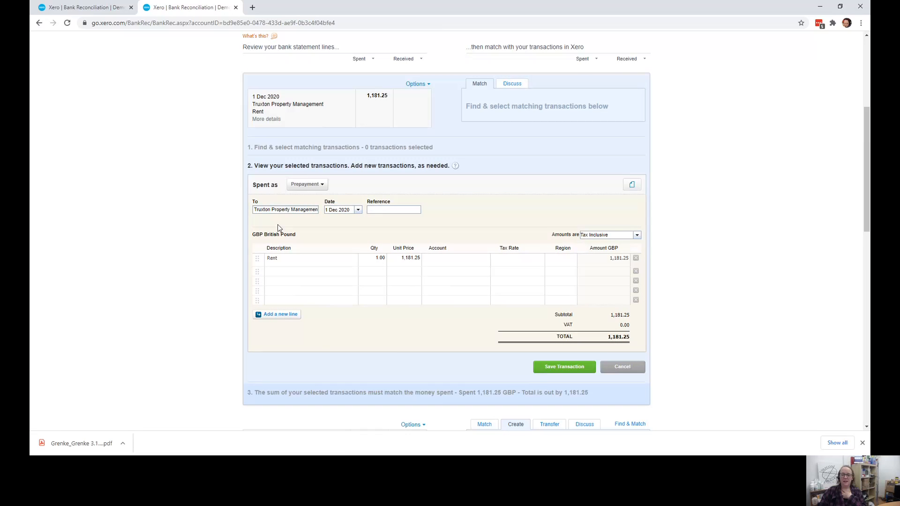
{"action": "left_click", "coordinate": [472, 259]}
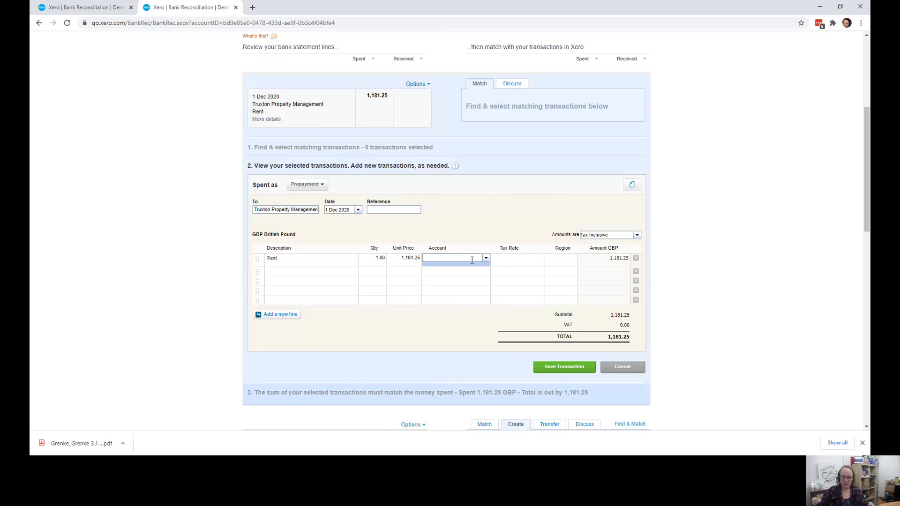
{"action": "type", "text": "Rent"}
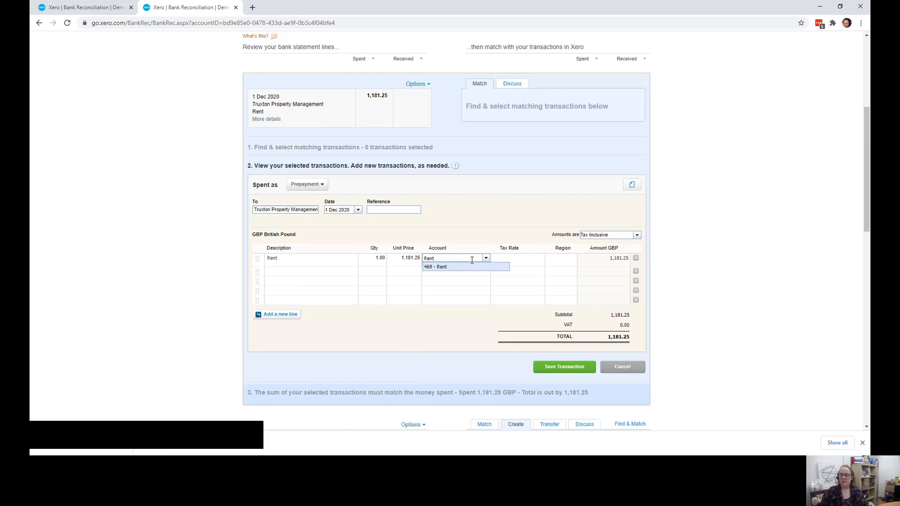
{"action": "key", "text": "Tab"}
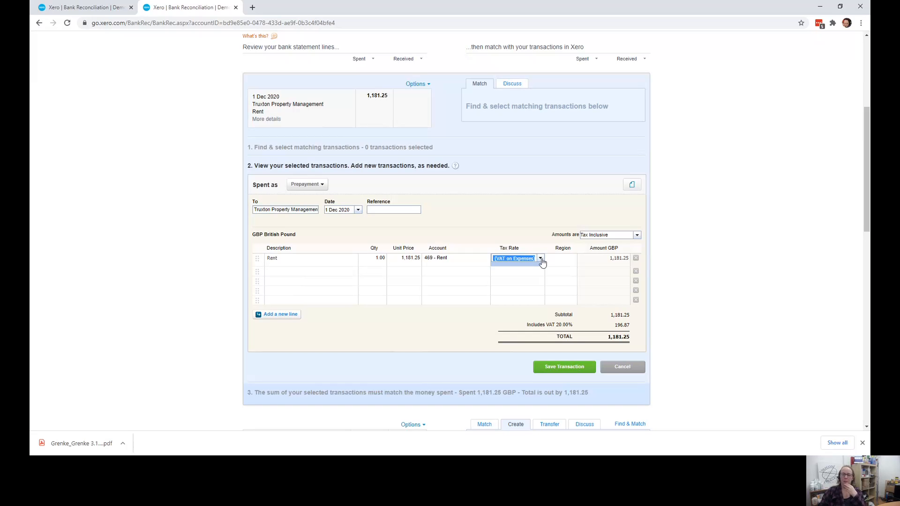
{"action": "scroll", "coordinate": [543, 263], "scroll_direction": "down", "scroll_amount": 1}
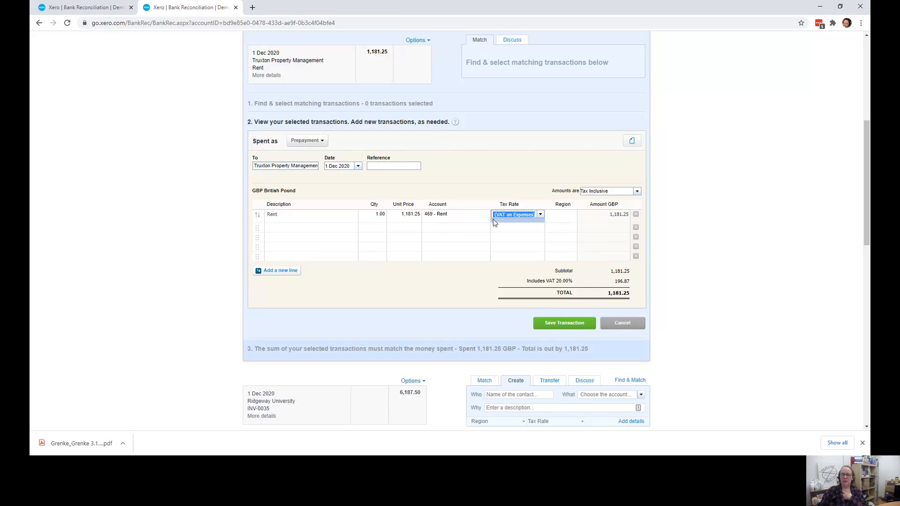
{"action": "scroll", "coordinate": [493, 223], "scroll_direction": "up", "scroll_amount": 1}
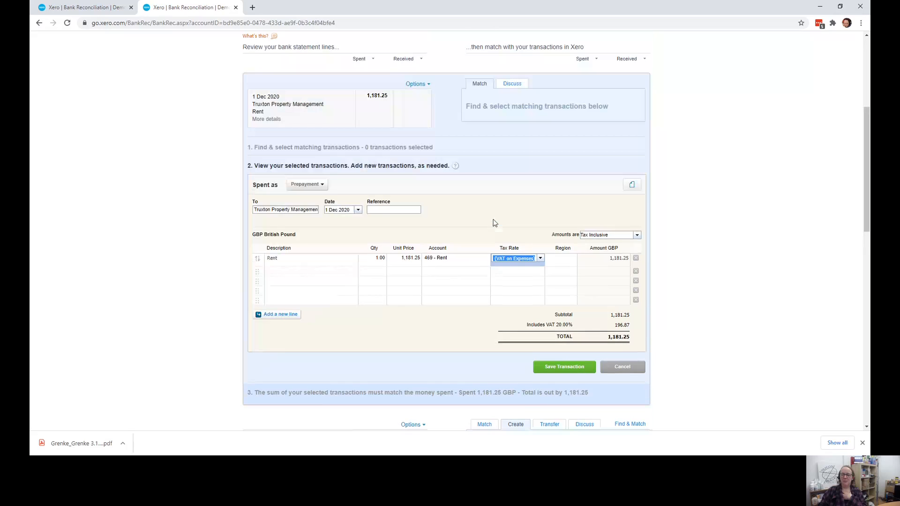
Set the transaction's payment type to Overpayment and enter "Overpayment" as its reference.
{"action": "left_click", "coordinate": [323, 185]}
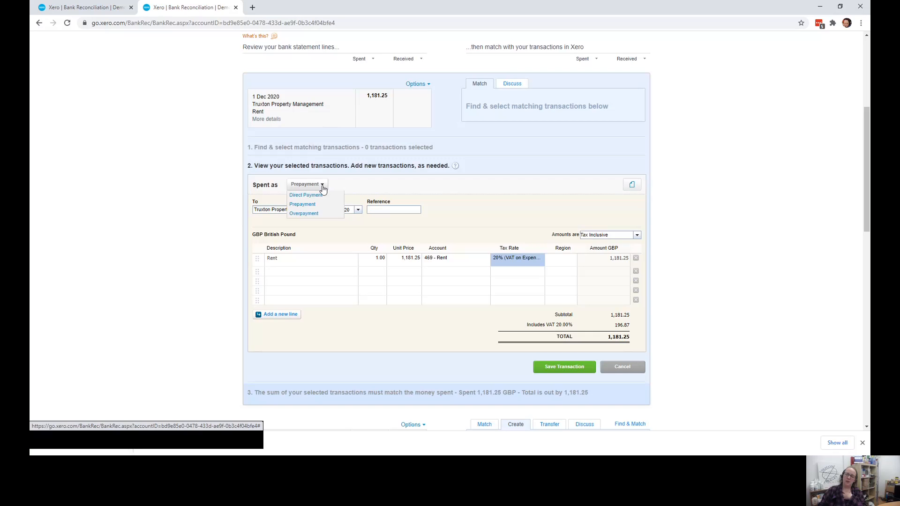
{"action": "left_click", "coordinate": [312, 214]}
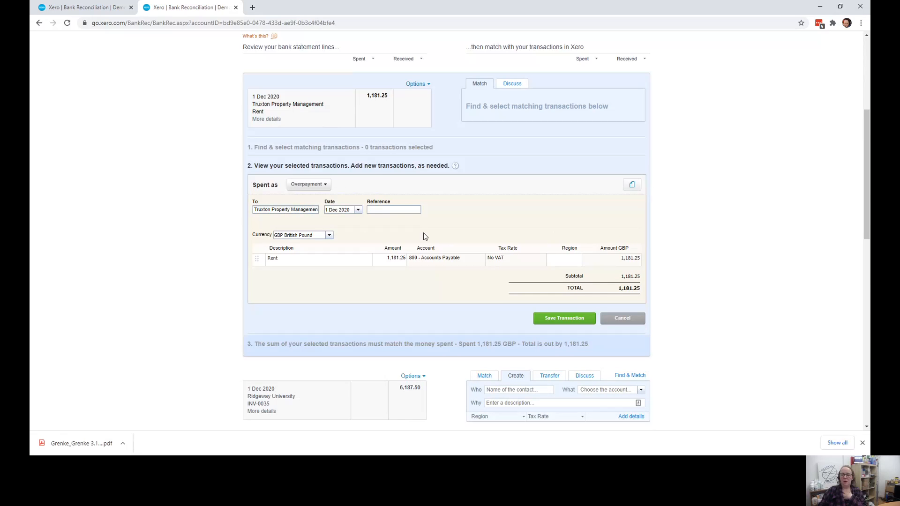
{"action": "scroll", "coordinate": [417, 235], "scroll_direction": "down", "scroll_amount": 1}
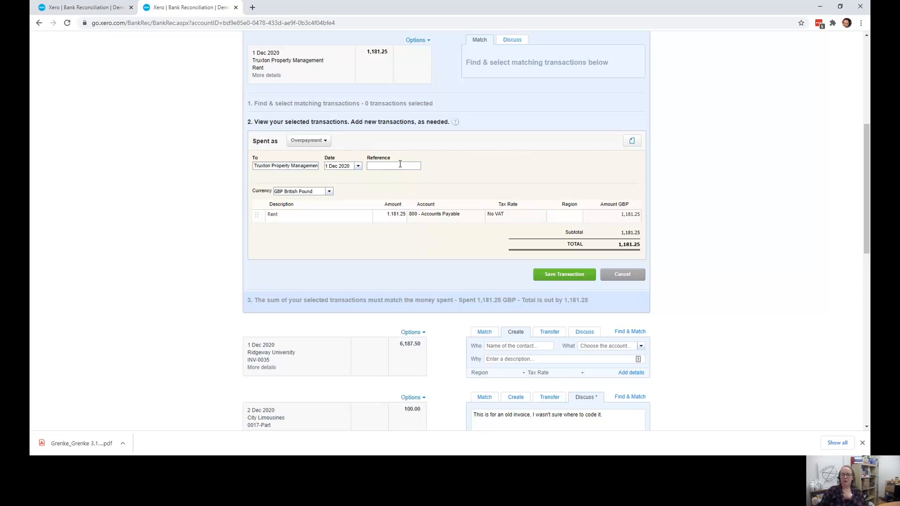
{"action": "left_click", "coordinate": [400, 164]}
{"action": "type", "text": "Overpayment"}
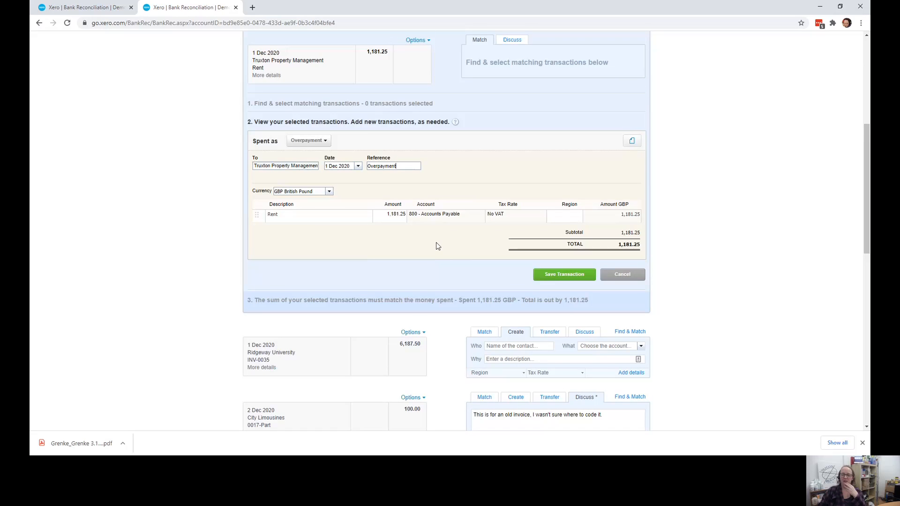
Save the overpayment transaction and reconcile it with the Truxton Property Management bank line.
{"action": "scroll", "coordinate": [436, 246], "scroll_direction": "down", "scroll_amount": 1}
{"action": "scroll", "coordinate": [436, 246], "scroll_direction": "up", "scroll_amount": 1}
{"action": "left_click", "coordinate": [565, 276]}
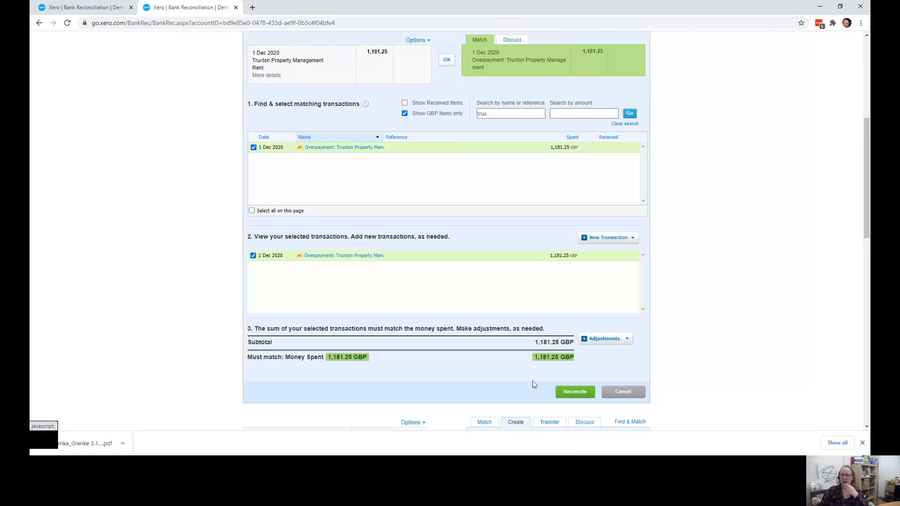
{"action": "left_click", "coordinate": [575, 392]}
View the bills awaiting payment and locate the Truxton Property Management overpayment in the list.
{"action": "scroll", "coordinate": [375, 225], "scroll_direction": "up", "scroll_amount": 3}
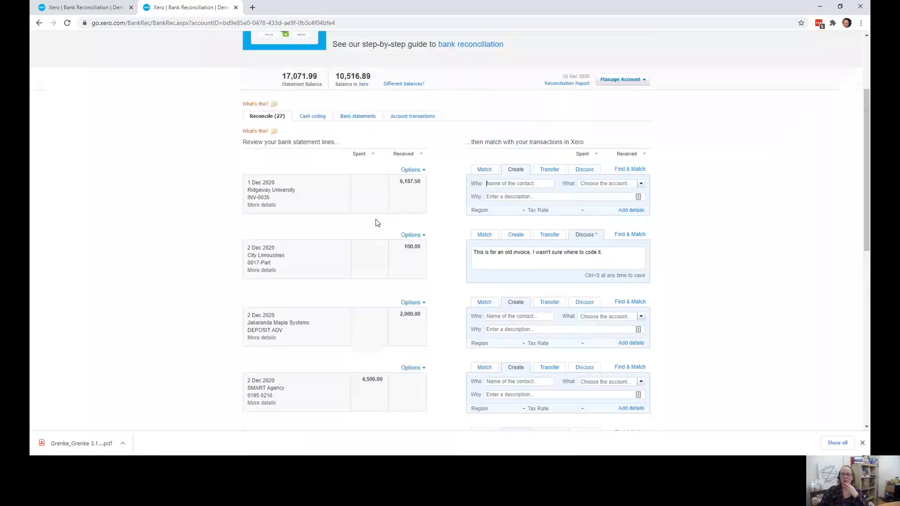
{"action": "scroll", "coordinate": [391, 244], "scroll_direction": "up", "scroll_amount": 3}
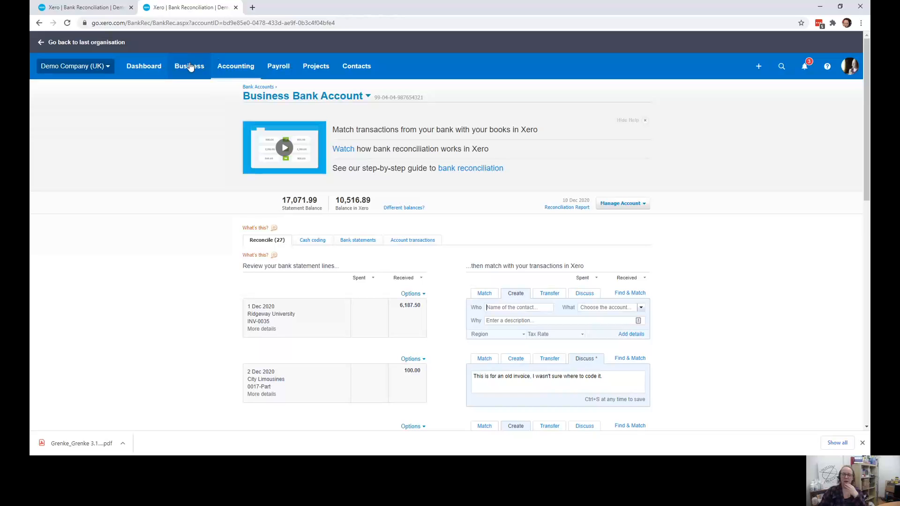
{"action": "left_click", "coordinate": [190, 67]}
{"action": "left_click", "coordinate": [194, 201]}
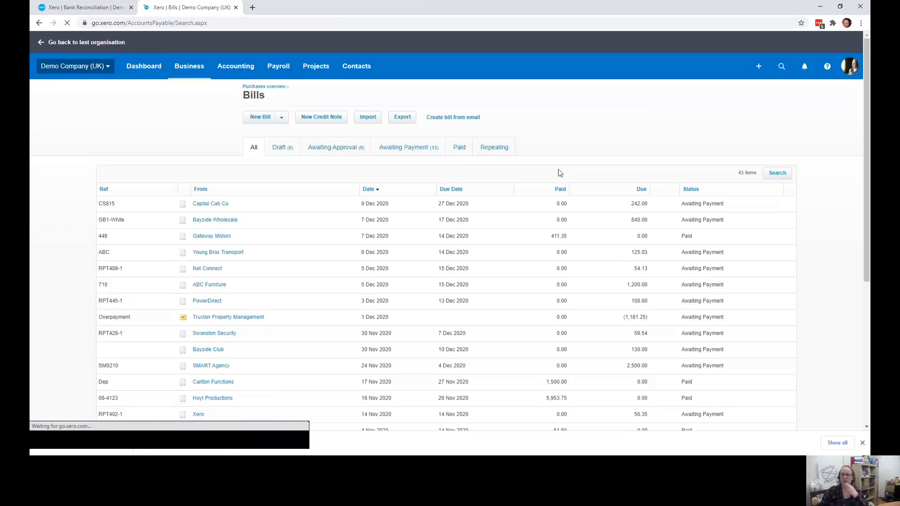
{"action": "left_click", "coordinate": [414, 147]}
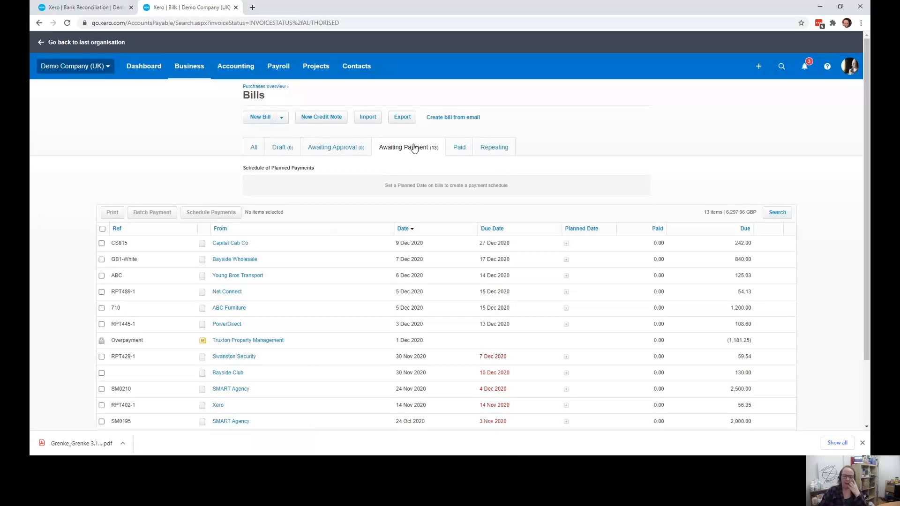
{"action": "scroll", "coordinate": [414, 147], "scroll_direction": "down", "scroll_amount": 3}
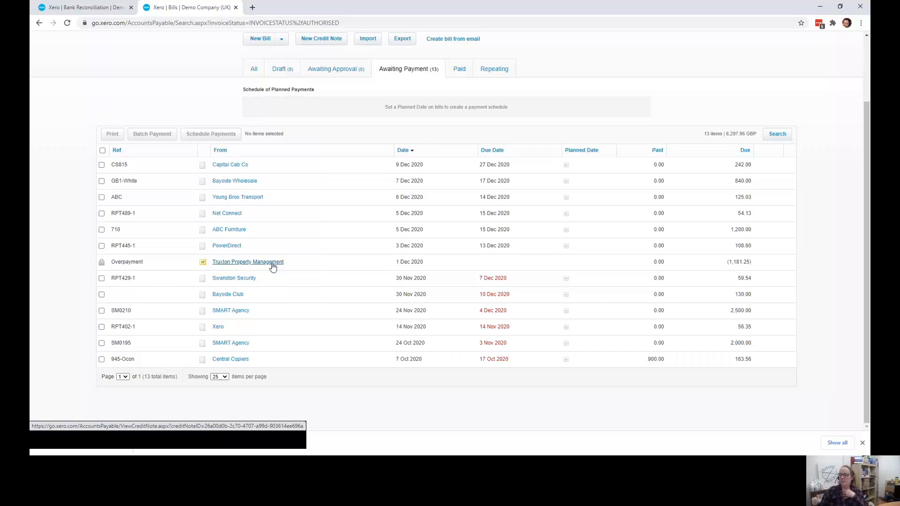
{"action": "scroll", "coordinate": [347, 254], "scroll_direction": "up", "scroll_amount": 1}
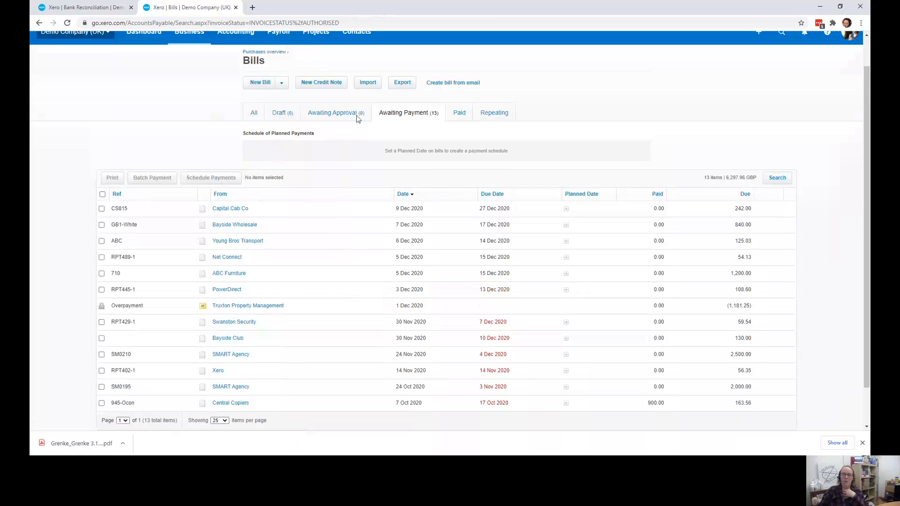
Start a new bill from Truxton Property Management and date it 1 Dec 2020.
{"action": "left_click", "coordinate": [260, 83]}
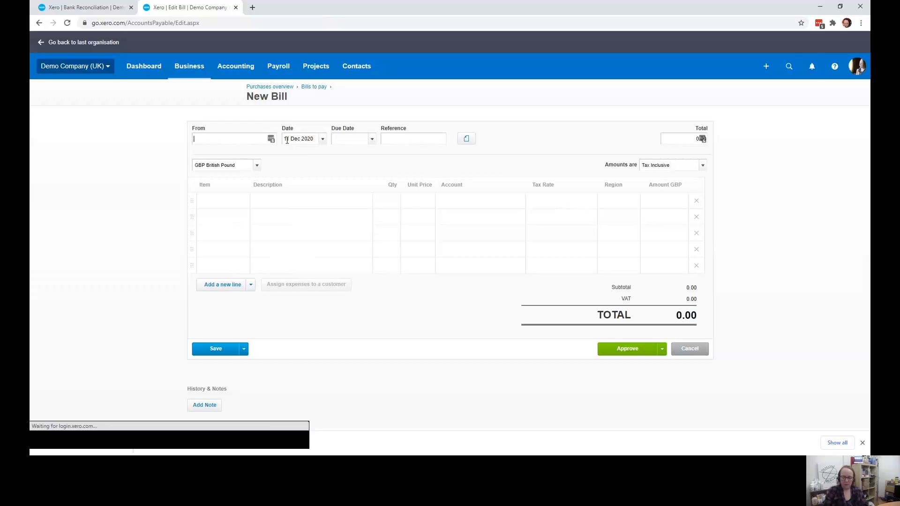
{"action": "type", "text": "Tru"}
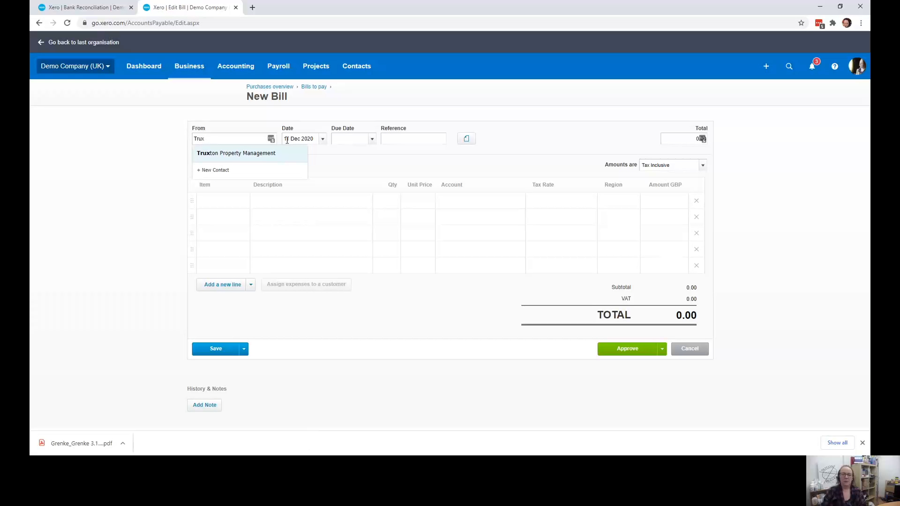
{"action": "type", "text": "x"}
{"action": "left_click", "coordinate": [285, 153]}
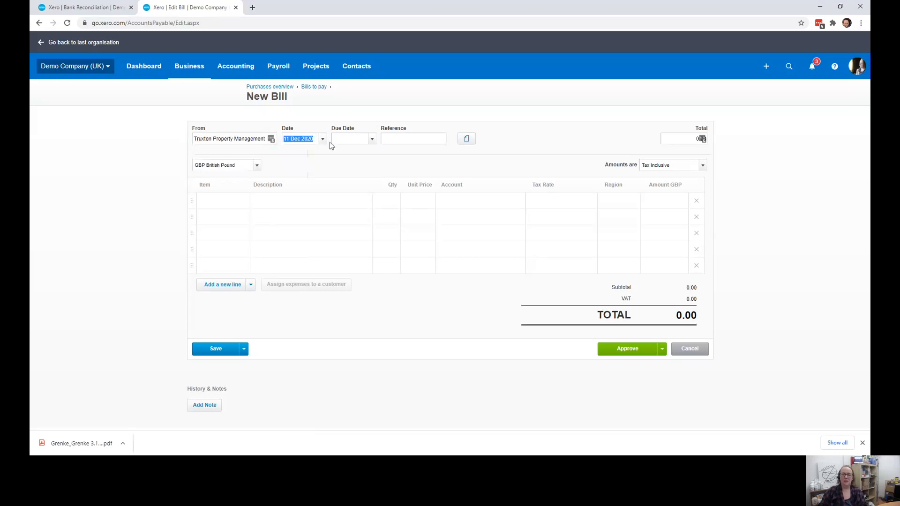
{"action": "left_click", "coordinate": [322, 140]}
{"action": "left_click", "coordinate": [337, 185]}
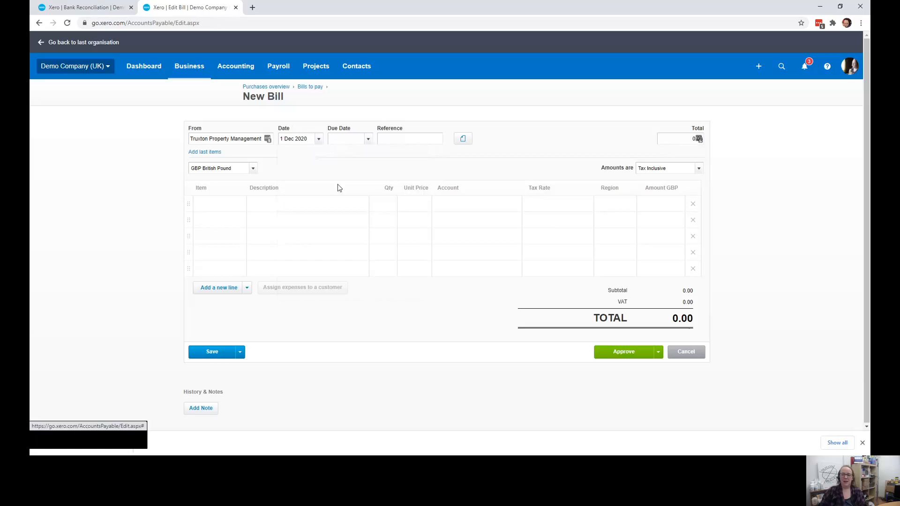
Set the bill's due date to 1 Dec 2020 and enter 123456 as its reference.
{"action": "left_click", "coordinate": [352, 142]}
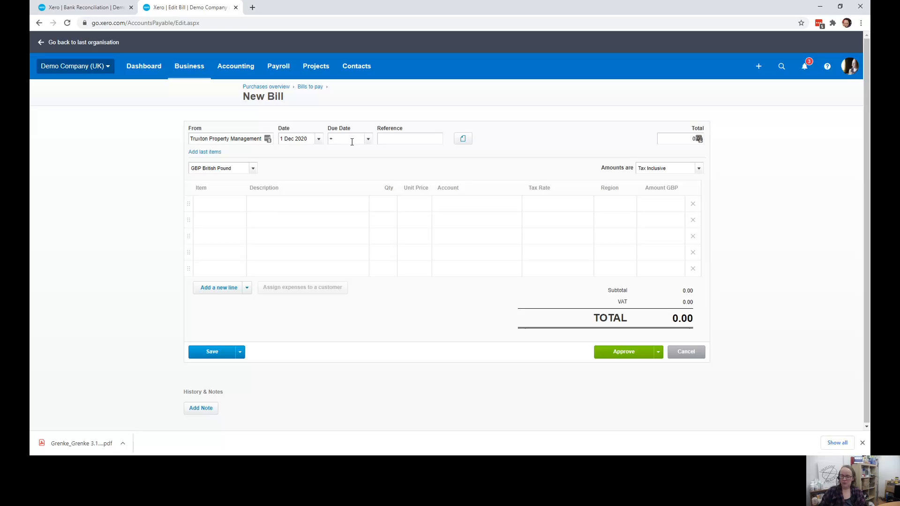
{"action": "type", "text": "+0"}
{"action": "key", "text": "Tab"}
{"action": "type", "text": "123456"}
Add a bill line described as "Rent" with a quantity of 1.
{"action": "left_click", "coordinate": [325, 208]}
{"action": "type", "text": "R"}
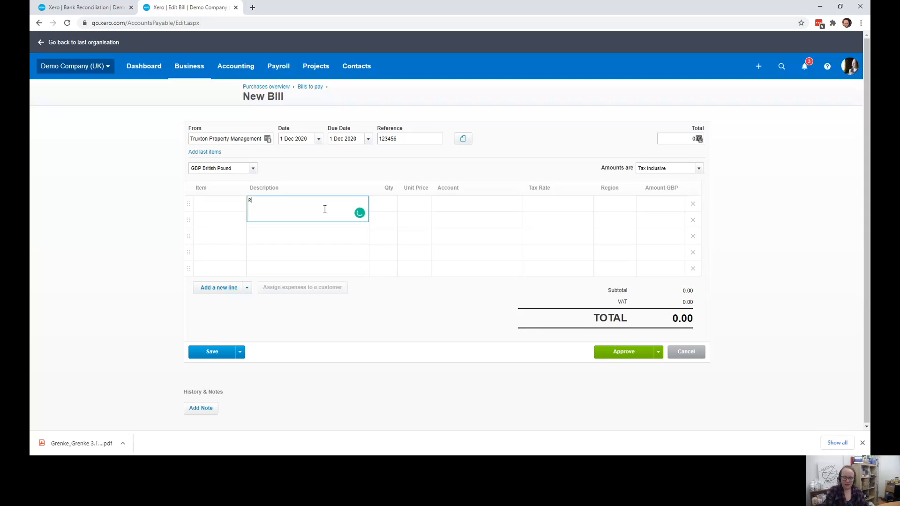
{"action": "type", "text": "ent"}
{"action": "key", "text": "Tab"}
{"action": "type", "text": "1"}
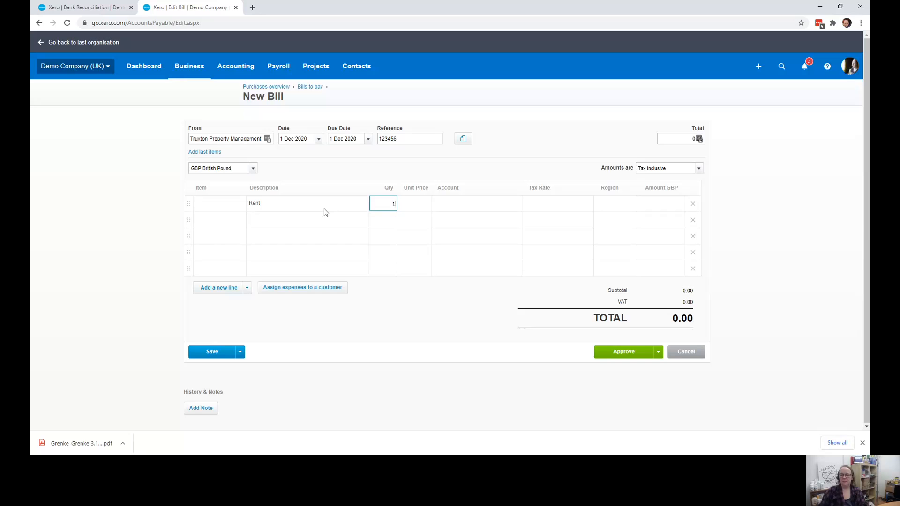
{"action": "key", "text": "Tab"}
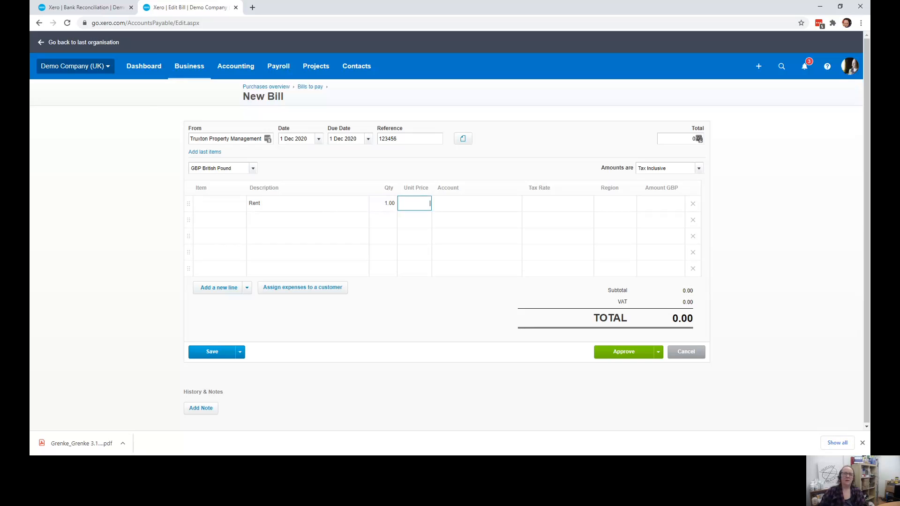
Complete the Rent line with the bank line's amount of 1181.25 and the account 469 - Rent, and approve the bill.
{"action": "left_click", "coordinate": [88, 11]}
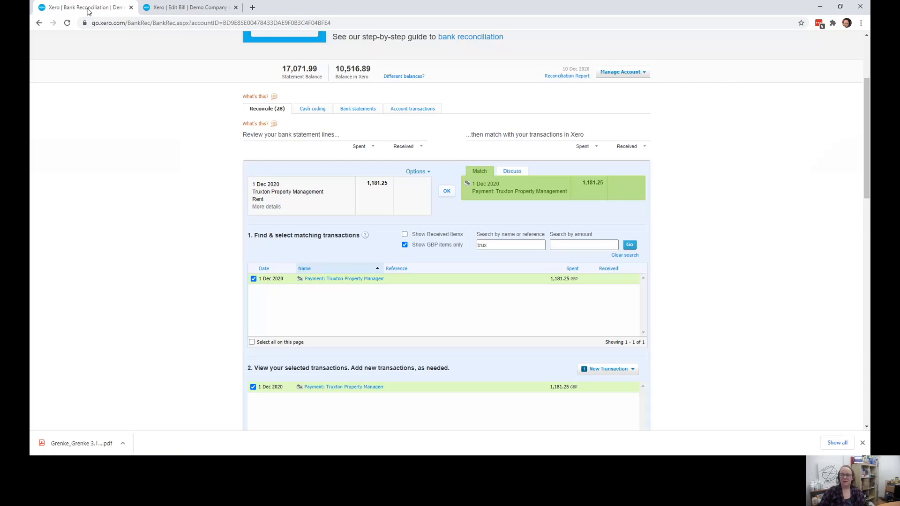
{"action": "left_click", "coordinate": [180, 8]}
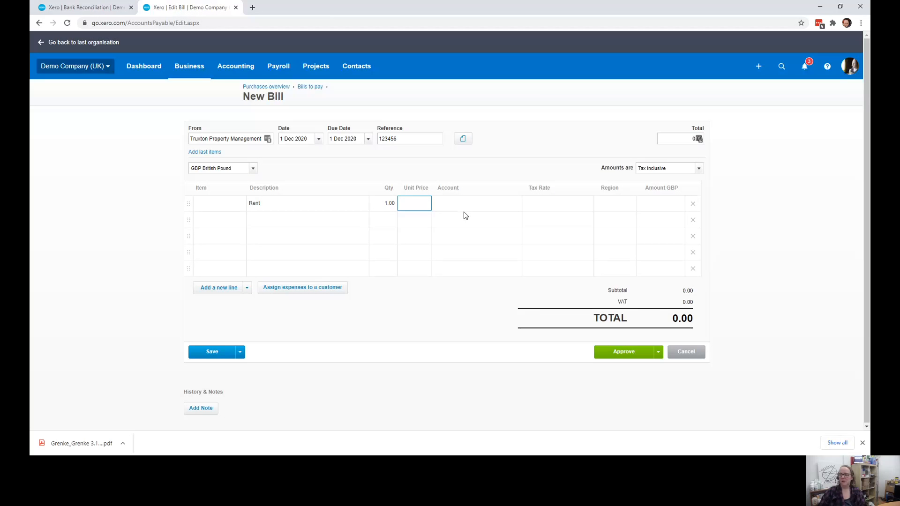
{"action": "type", "text": ".25"}
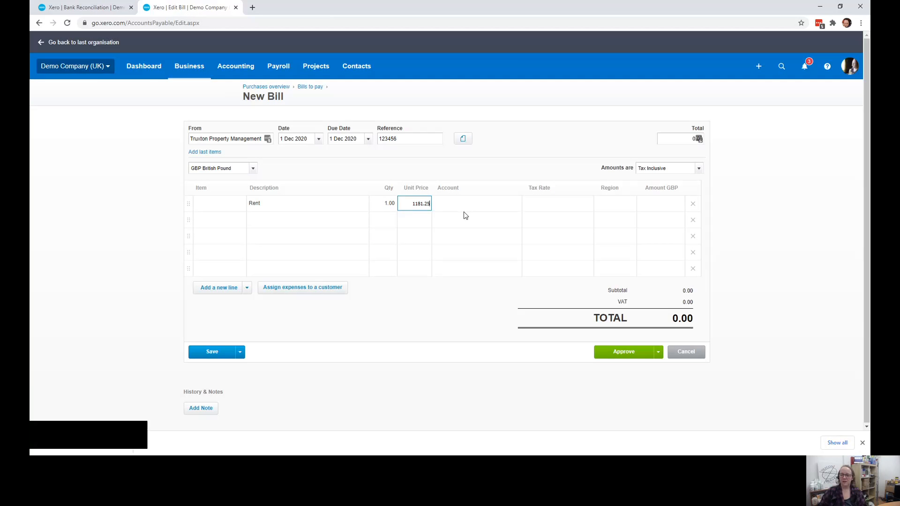
{"action": "key", "text": "Tab"}
{"action": "type", "text": "re"}
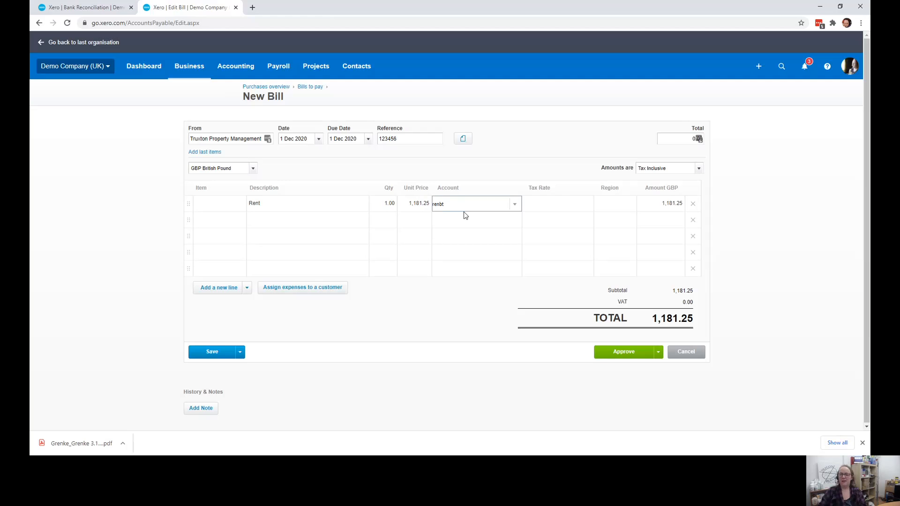
{"action": "type", "text": "nt"}
{"action": "key", "text": "Tab"}
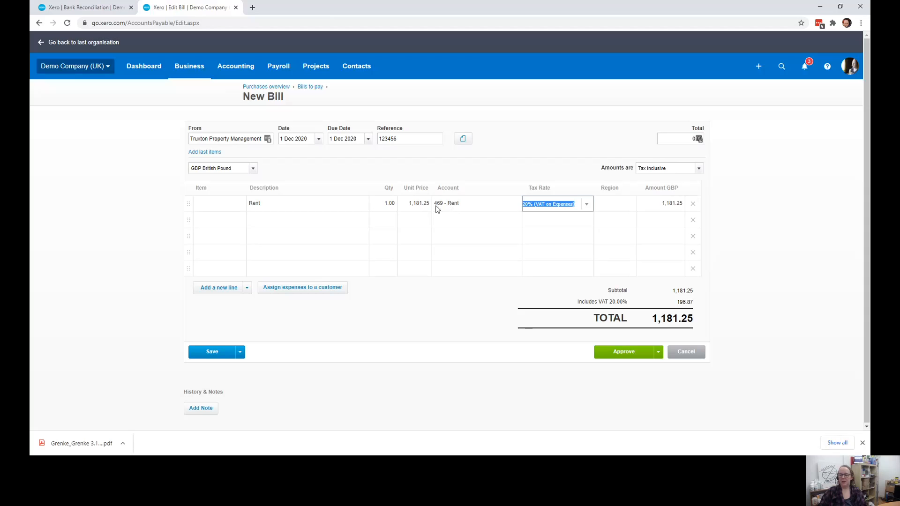
{"action": "left_click", "coordinate": [621, 356]}
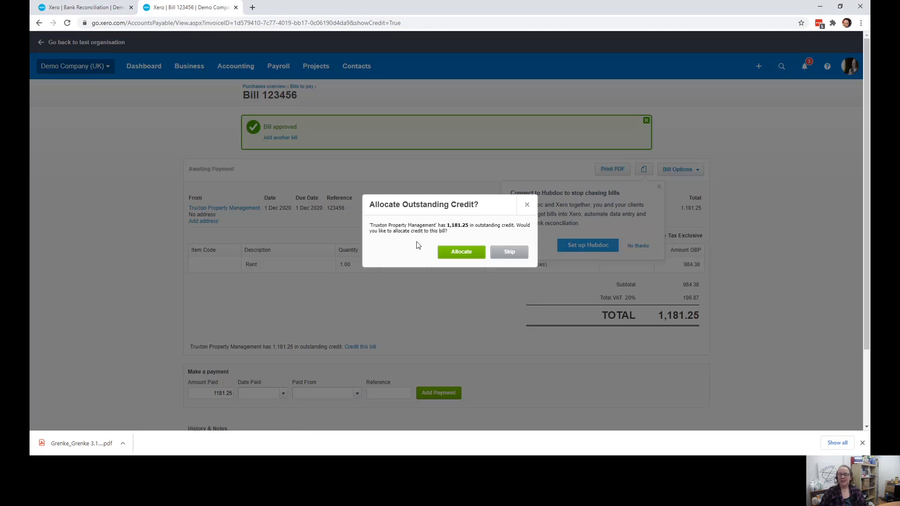
Allocate 1181.25 of the supplier's outstanding overpayment credit to the approved bill.
{"action": "left_click", "coordinate": [454, 254]}
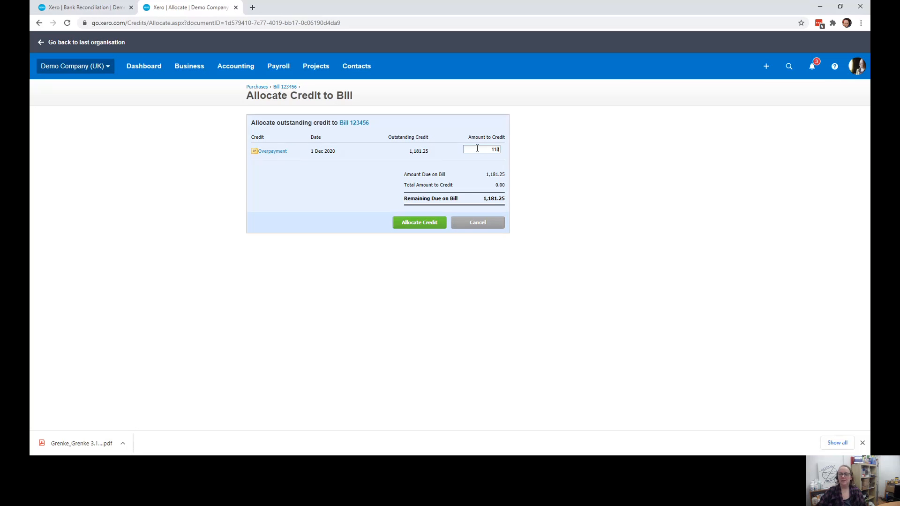
{"action": "left_click", "coordinate": [478, 148]}
{"action": "type", "text": "1181.25"}
{"action": "key", "text": "Tab"}
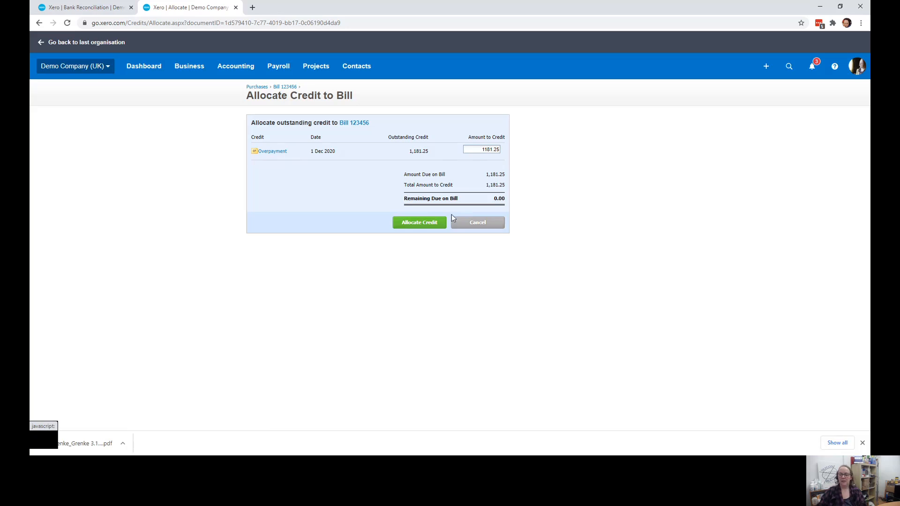
{"action": "left_click", "coordinate": [427, 220]}
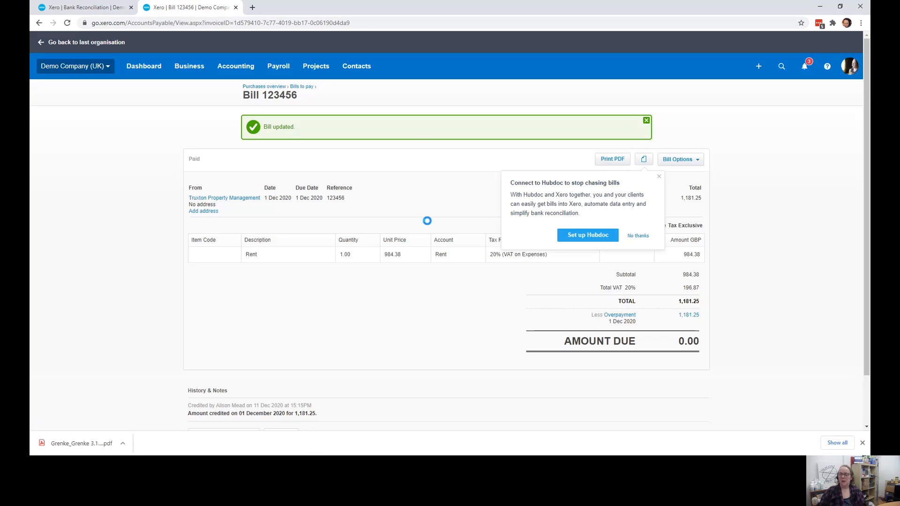
Open the overpayment applied to the bill and delete its credit allocation.
{"action": "left_click", "coordinate": [659, 176]}
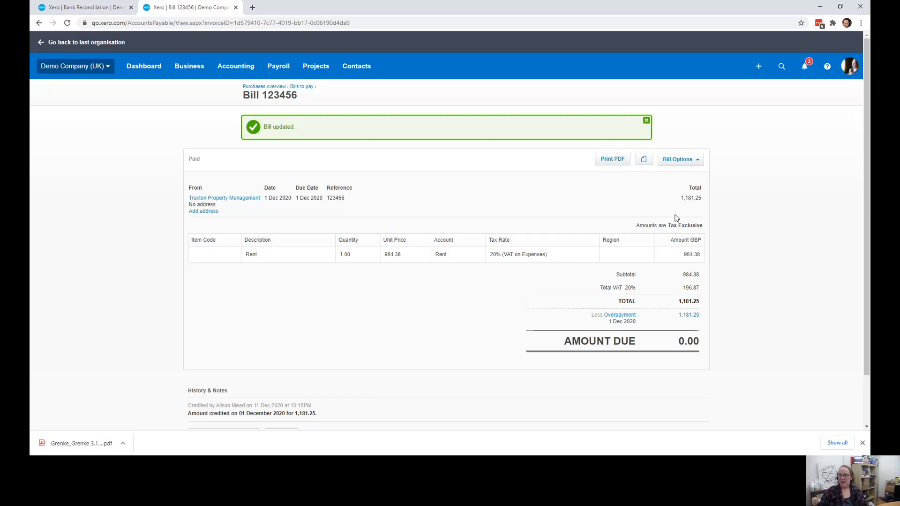
{"action": "left_click", "coordinate": [621, 316]}
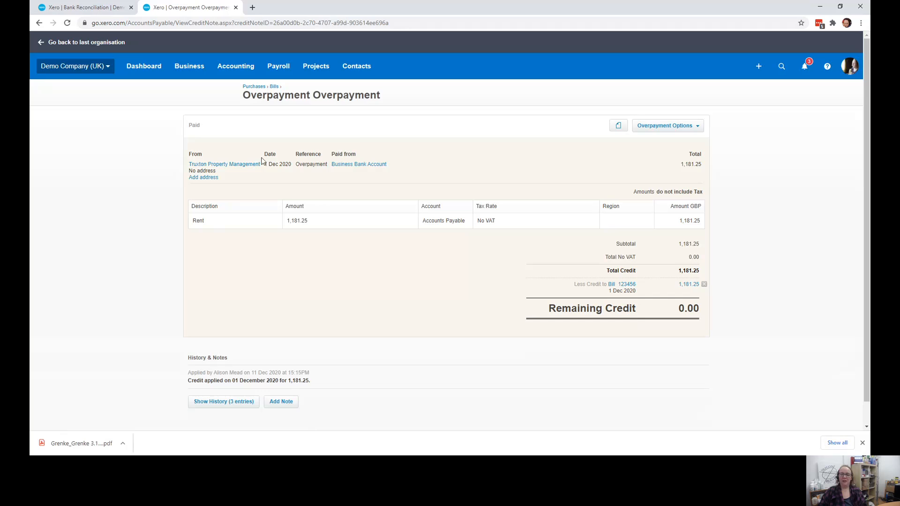
{"action": "left_click", "coordinate": [705, 284]}
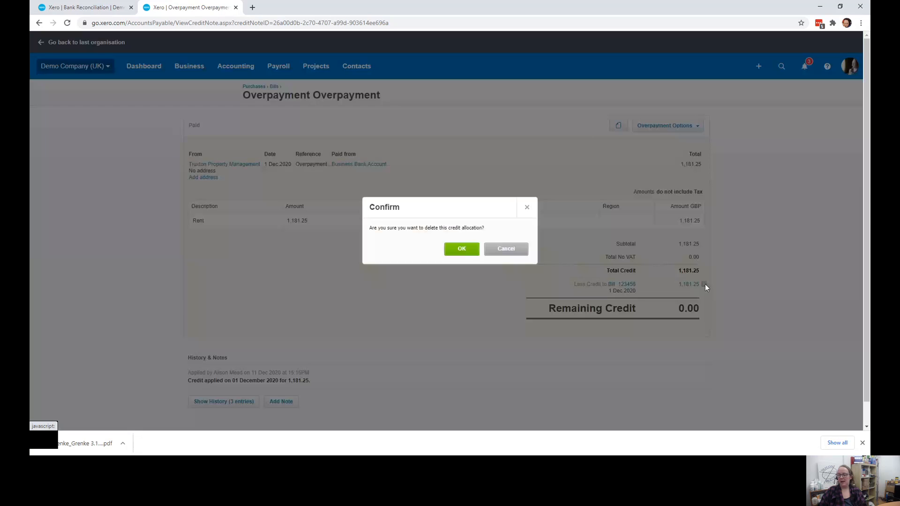
{"action": "left_click", "coordinate": [462, 249]}
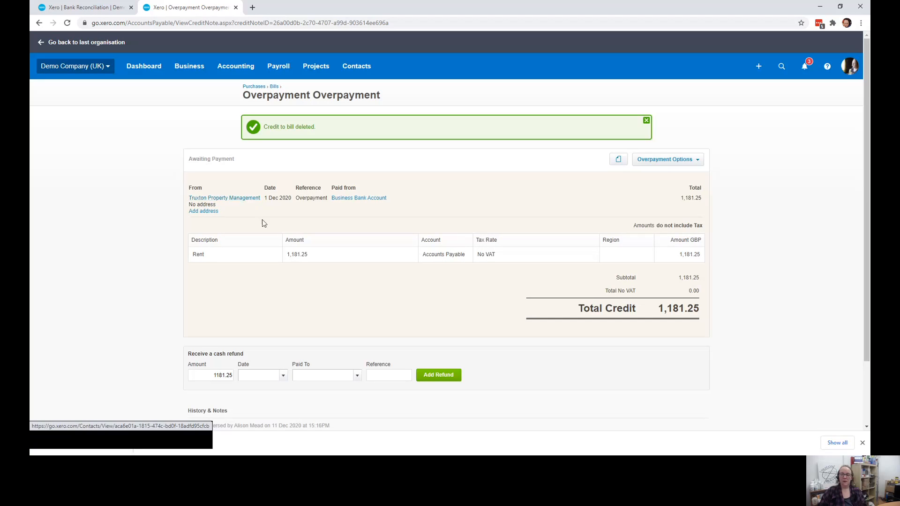
Record a cash refund of the overpayment dated 11 Dec 2020, paid to 090 - Business Bank Account, with the reference "Refund".
{"action": "scroll", "coordinate": [457, 249], "scroll_direction": "down", "scroll_amount": 3}
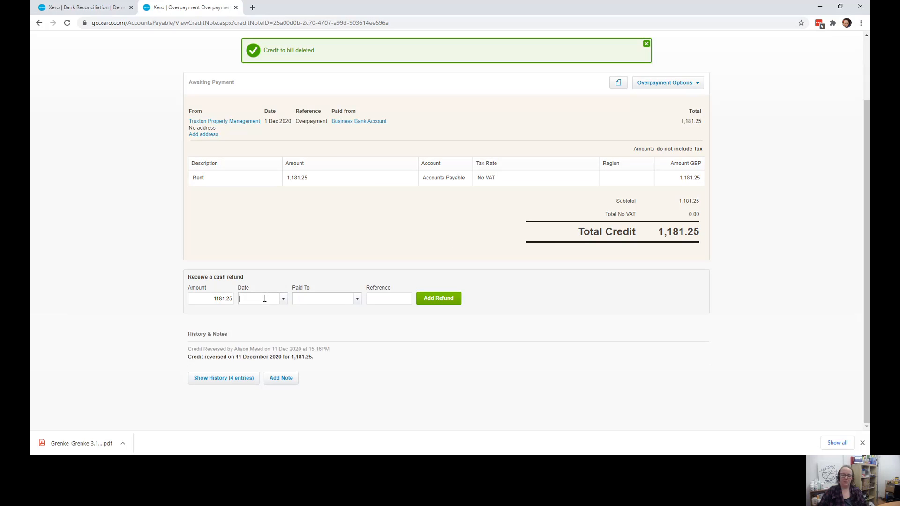
{"action": "left_click", "coordinate": [284, 299]}
{"action": "left_click", "coordinate": [352, 205]}
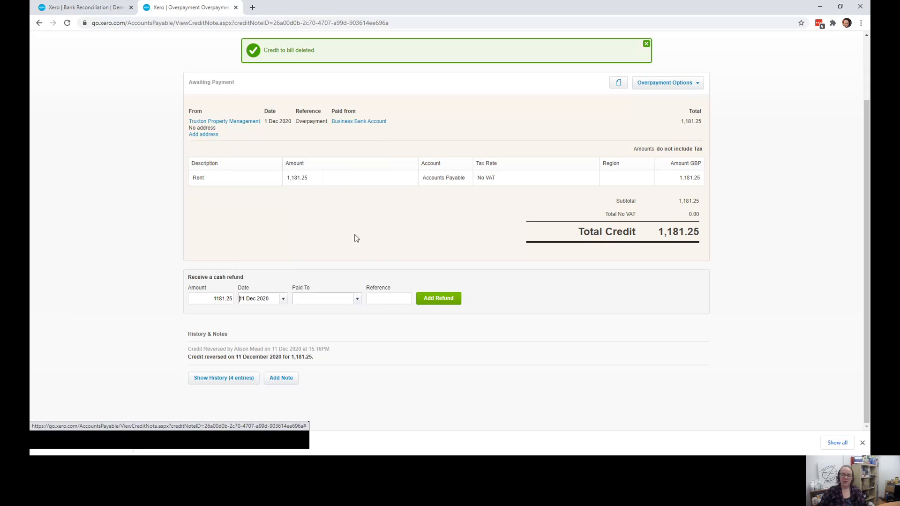
{"action": "left_click", "coordinate": [356, 298]}
{"action": "left_click", "coordinate": [347, 333]}
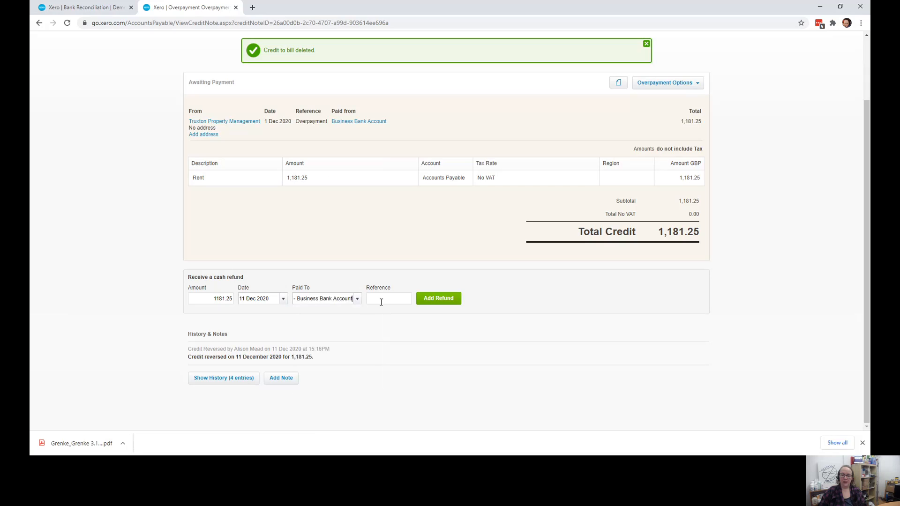
{"action": "left_click", "coordinate": [381, 303]}
{"action": "type", "text": "Ref"}
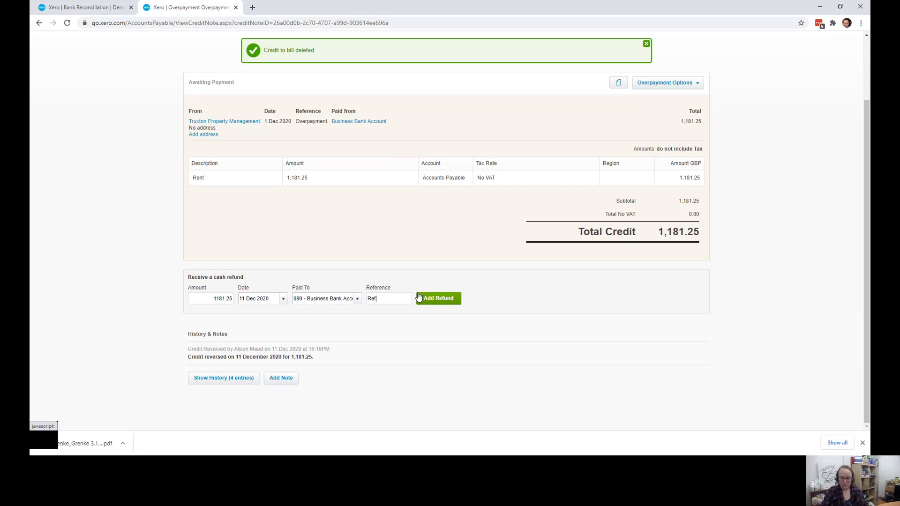
{"action": "type", "text": "und"}
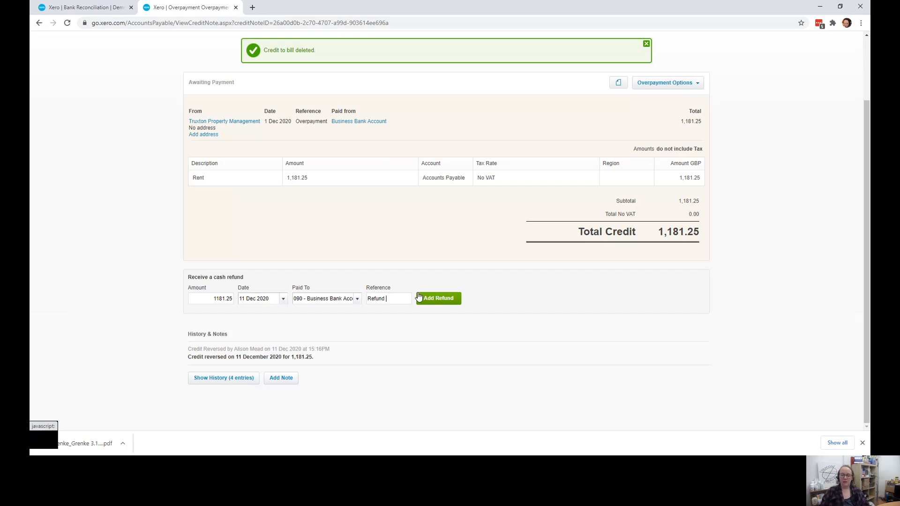
{"action": "left_click", "coordinate": [429, 300]}
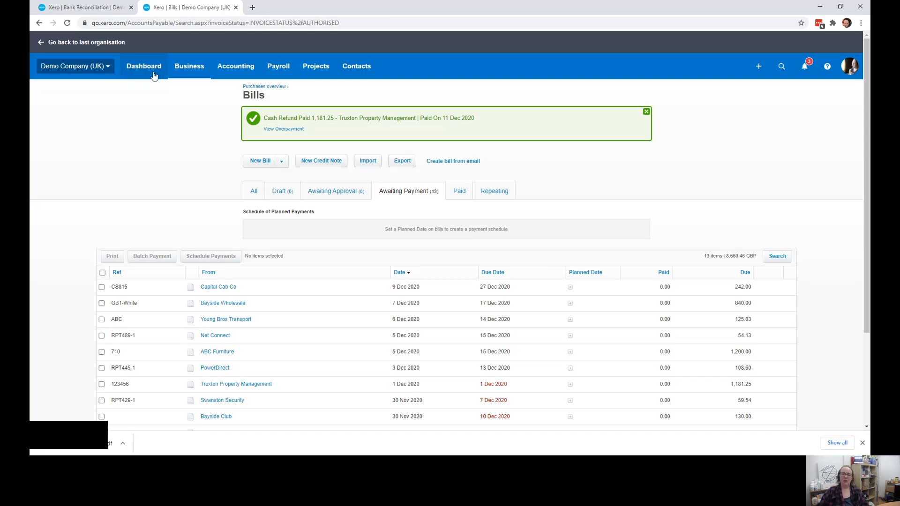
Return to the dashboard and open the Business Bank Account's items for reconciliation.
{"action": "left_click", "coordinate": [140, 67]}
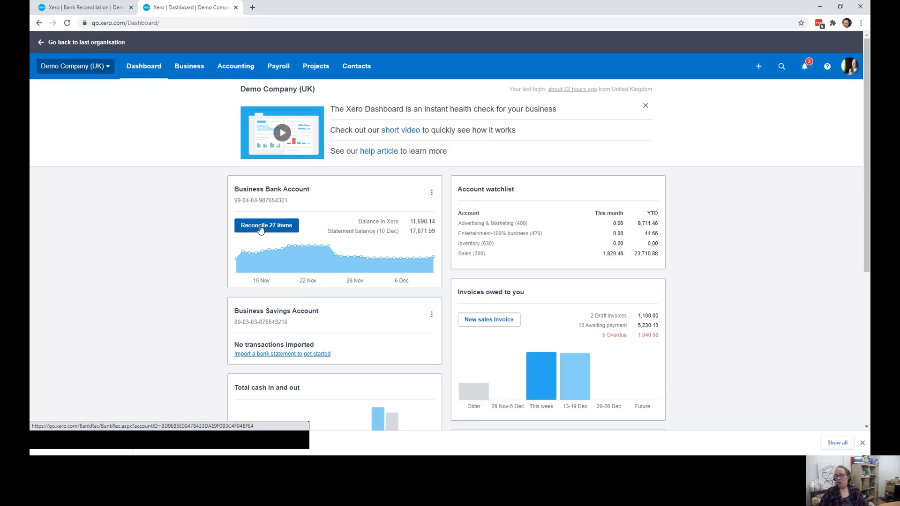
{"action": "left_click", "coordinate": [261, 230]}
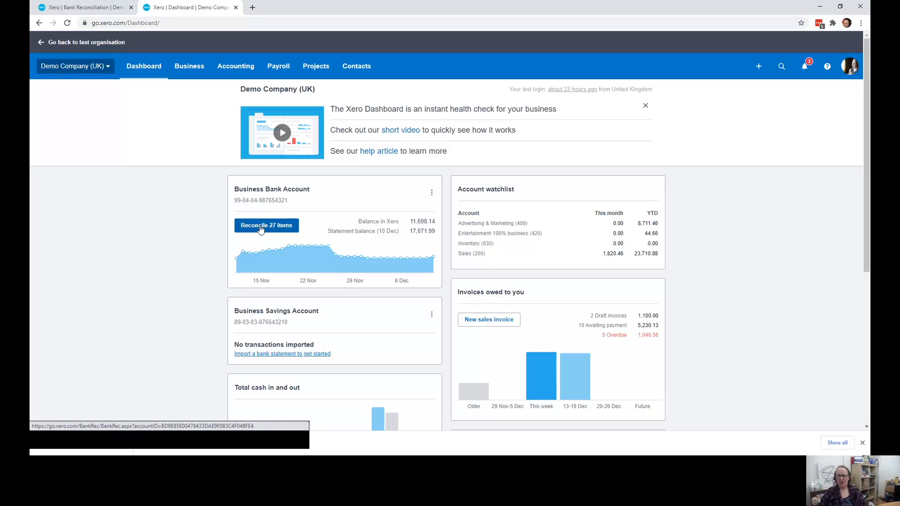